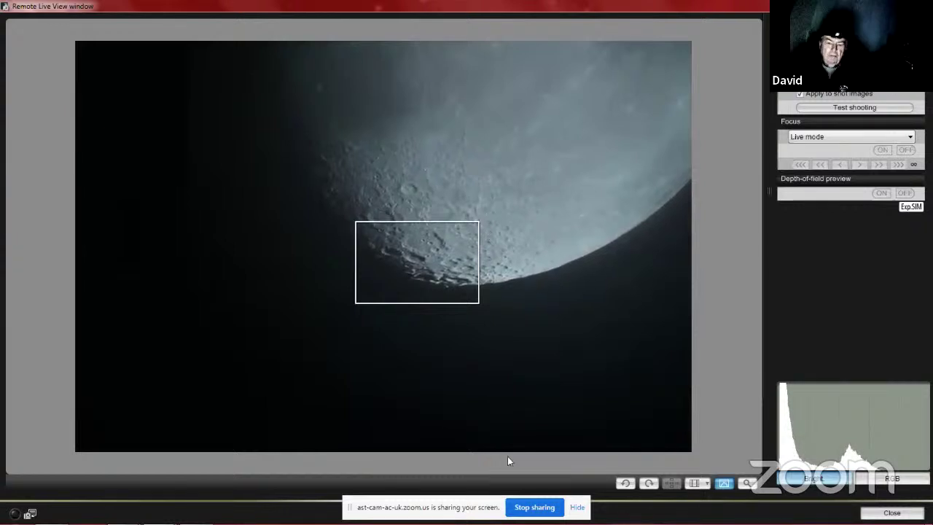
Stop sharing the Moon live view, switch to SharpCap and slightly lower the black level in the Live Stack histogram
left_click(534, 507)
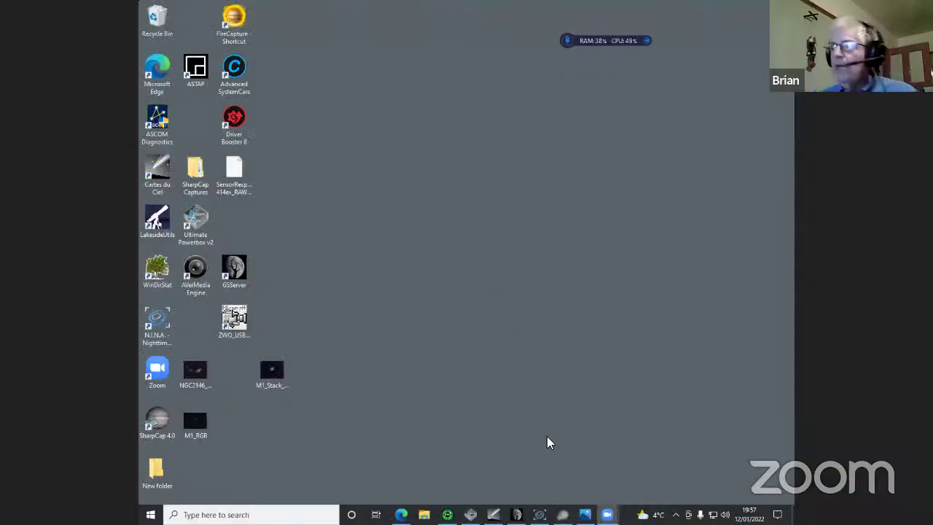
mouse_move(562, 515)
left_click(562, 454)
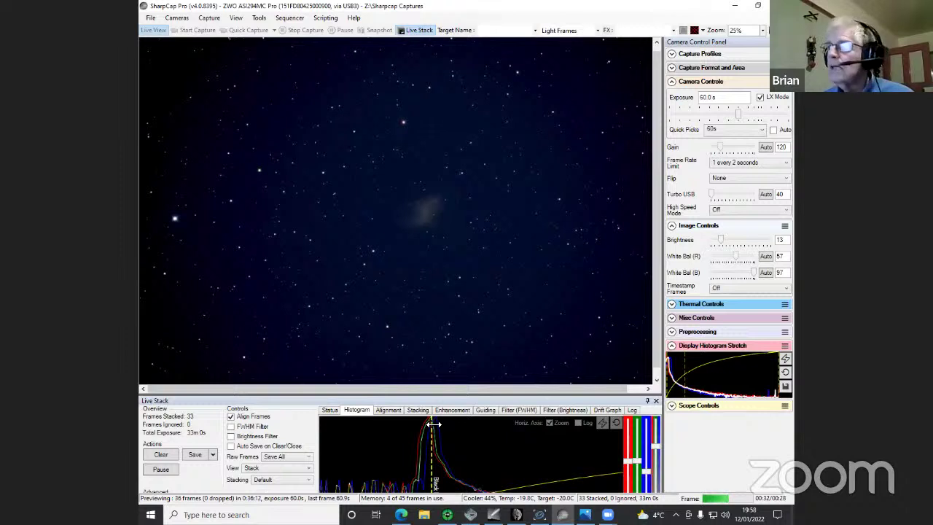
left_click_drag(433, 429, 424, 427)
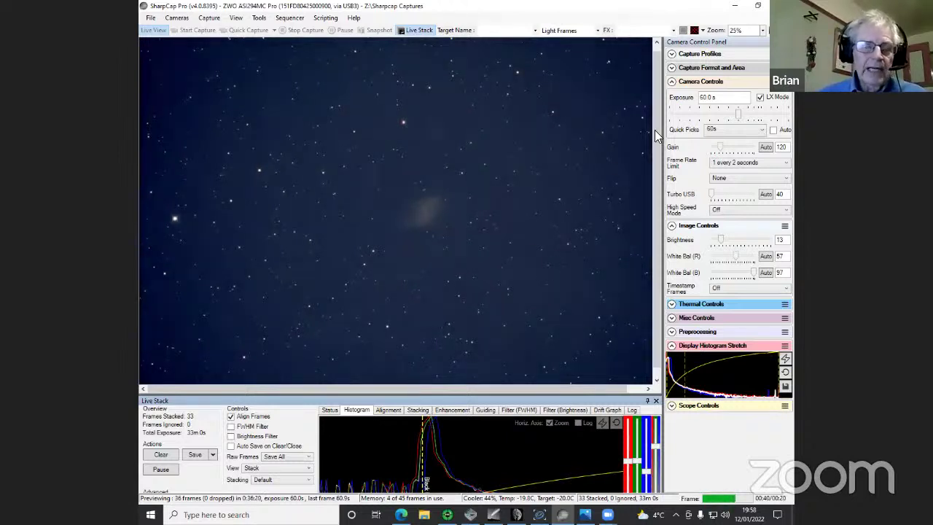
Zoom the stacked image to 100% and centre the view on the nebula
left_click(762, 30)
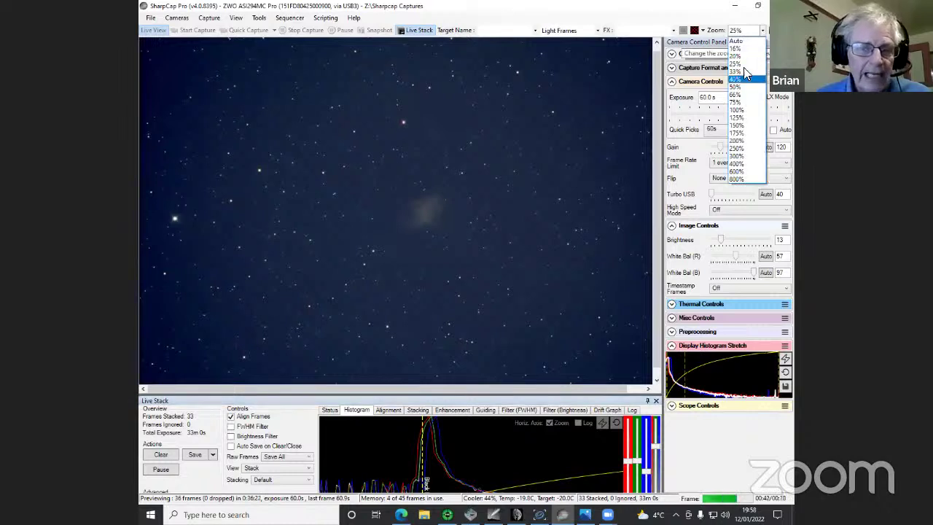
left_click(737, 110)
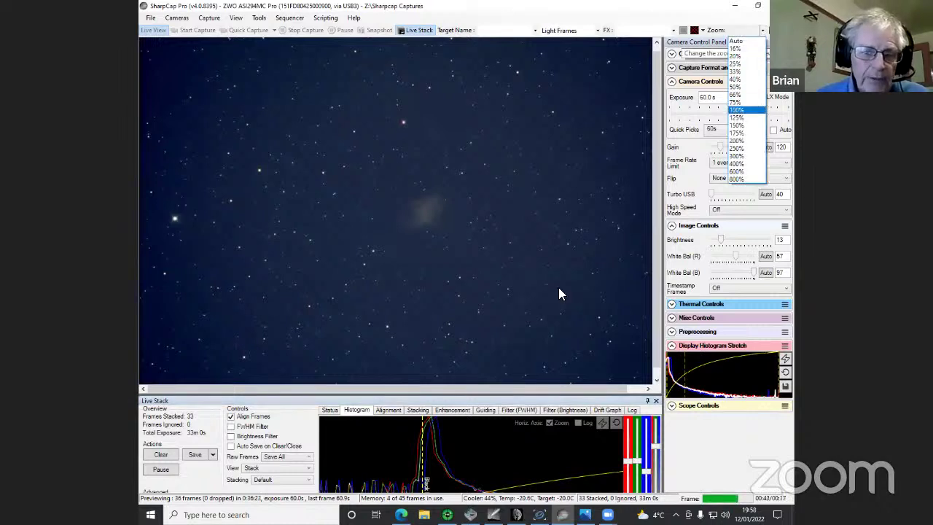
left_click_drag(420, 390, 444, 382)
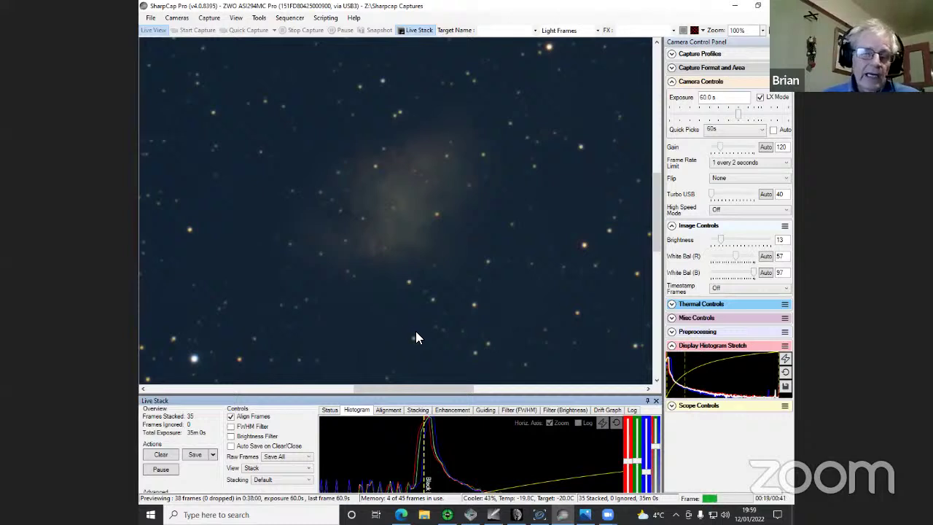
mouse_move(629, 454)
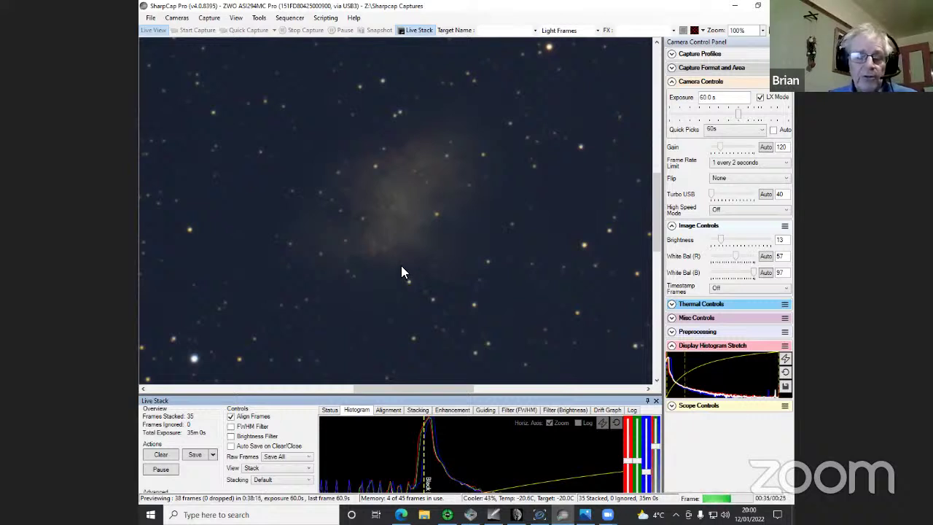
Examine the nebula more closely at 125% and then 175% zoom
left_click(762, 30)
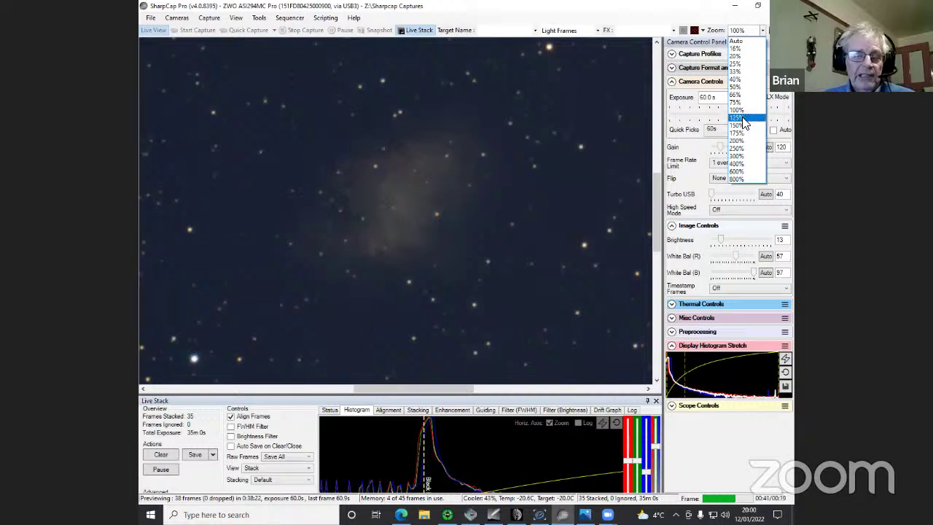
left_click(621, 197)
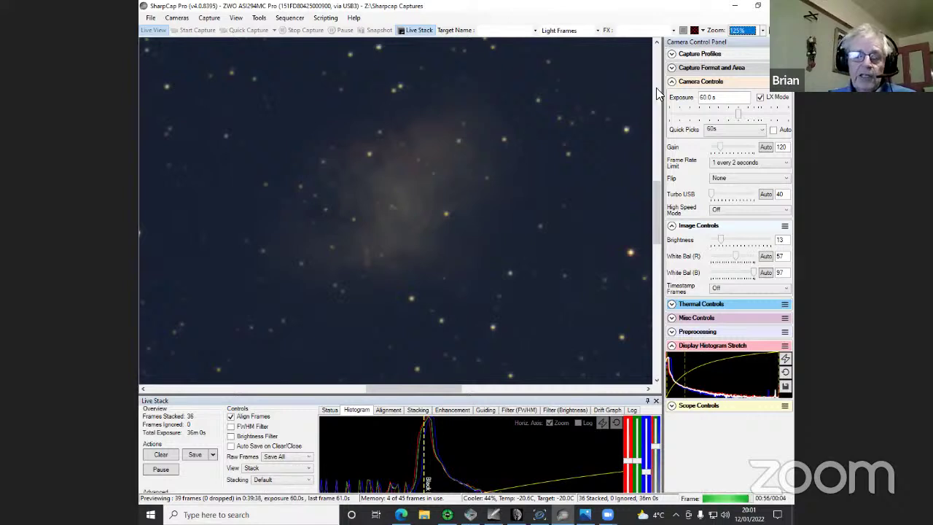
left_click(763, 30)
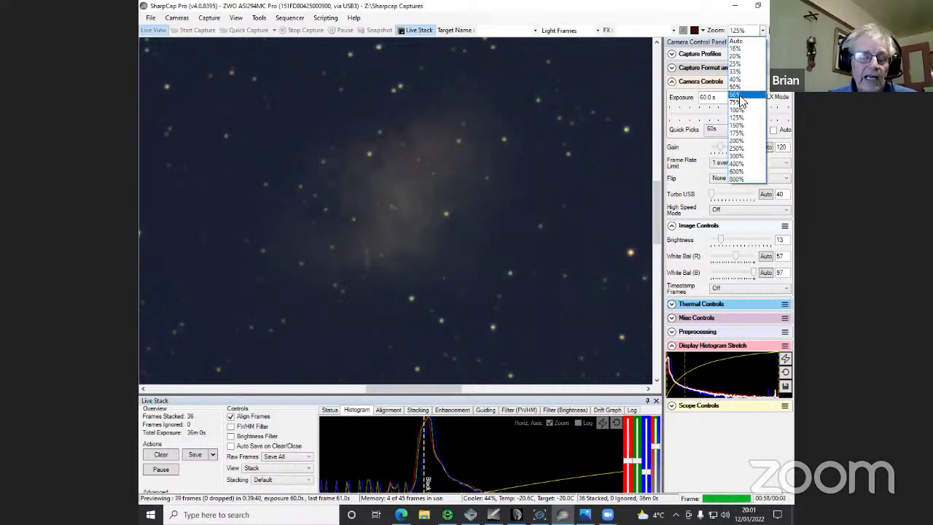
left_click(738, 135)
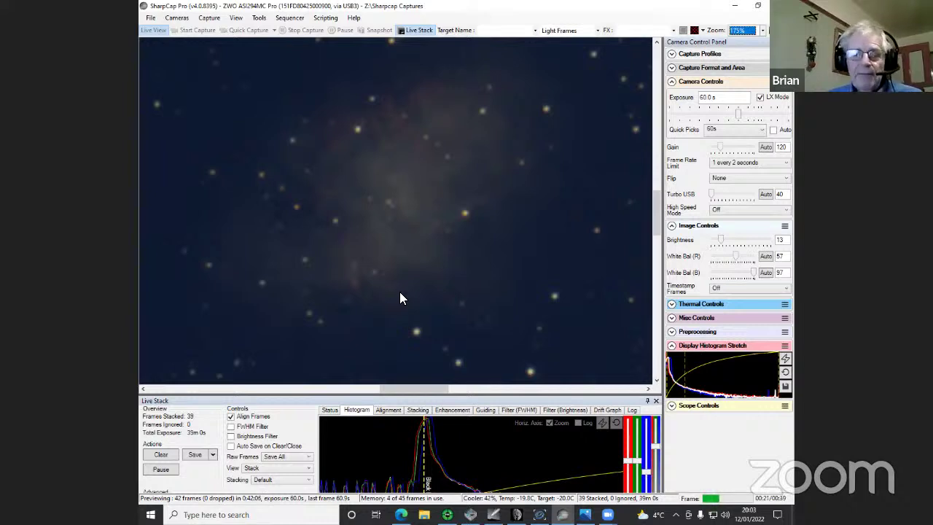
left_click(554, 24)
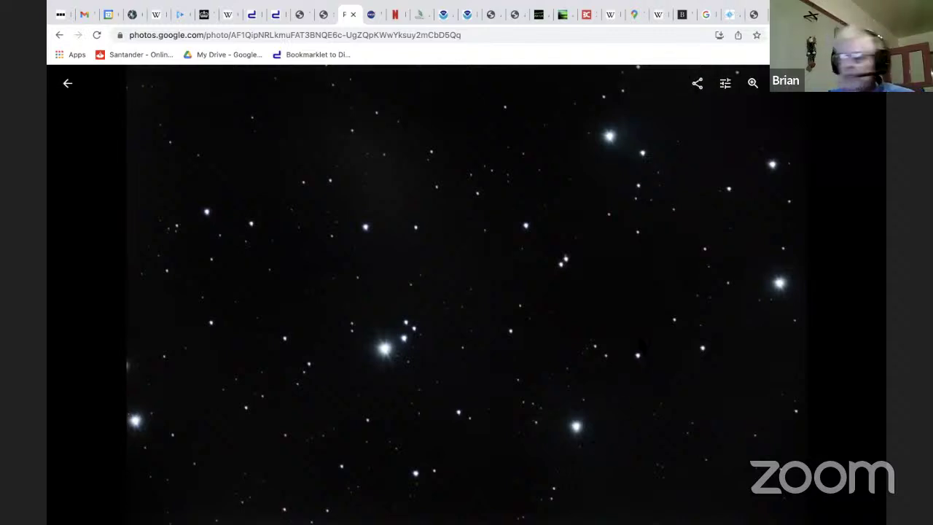
Open the star cluster photo for editing in Google Photos, expand the detailed Light adjustments and try the exposure setting
left_click(727, 85)
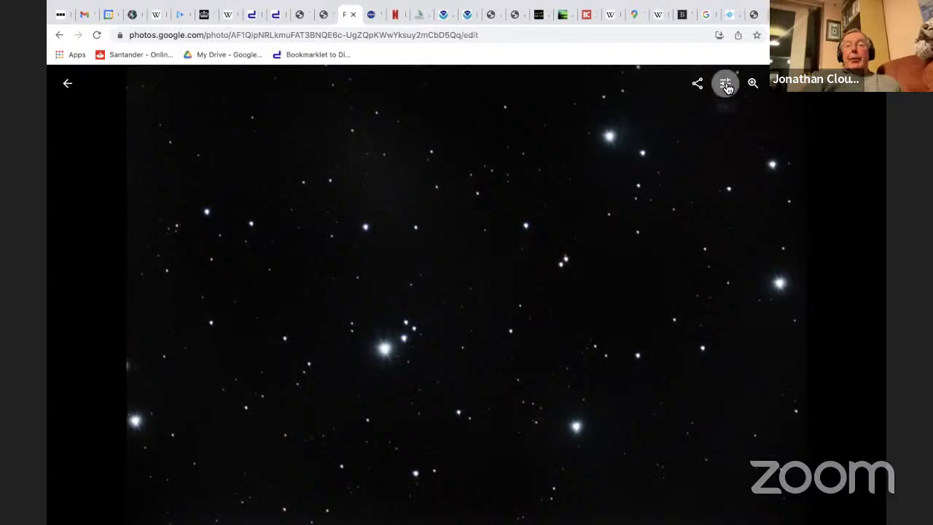
left_click(785, 92)
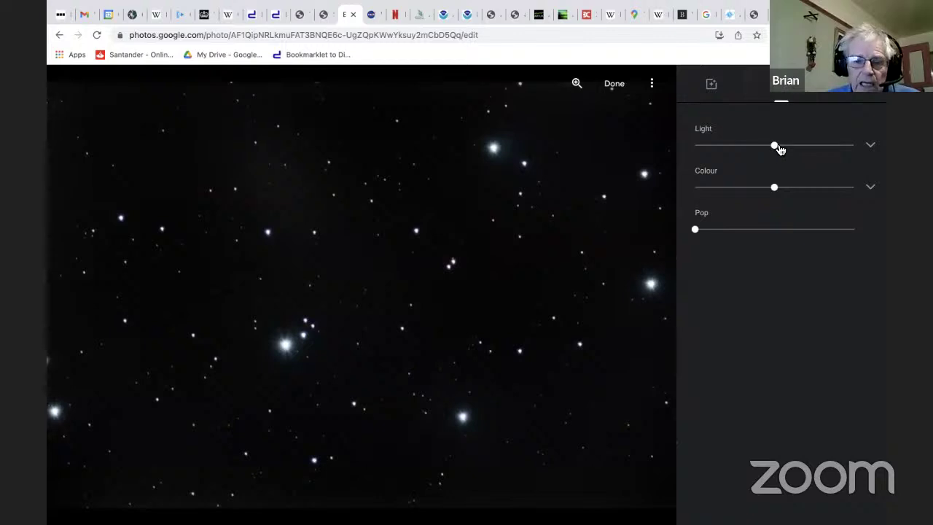
left_click(872, 146)
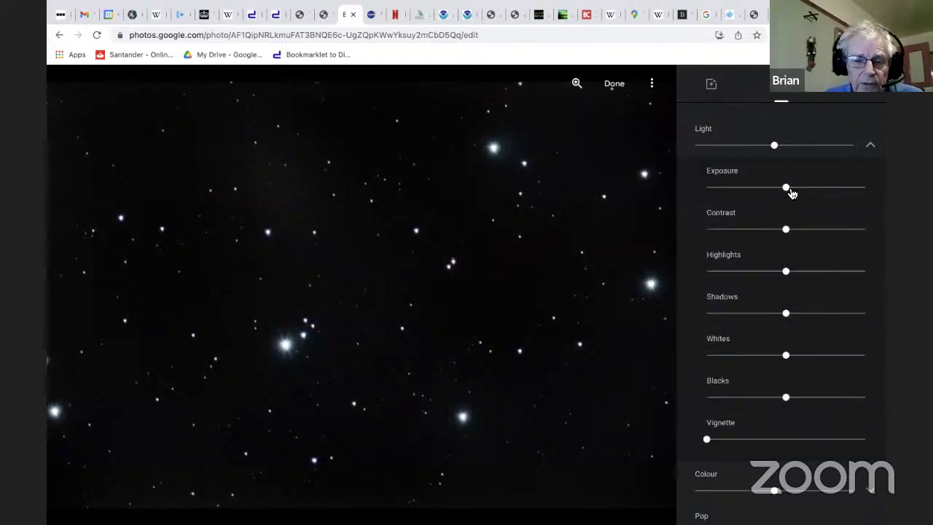
mouse_move(786, 191)
left_mouse_down()
mouse_move(863, 184)
mouse_move(787, 189)
left_mouse_up()
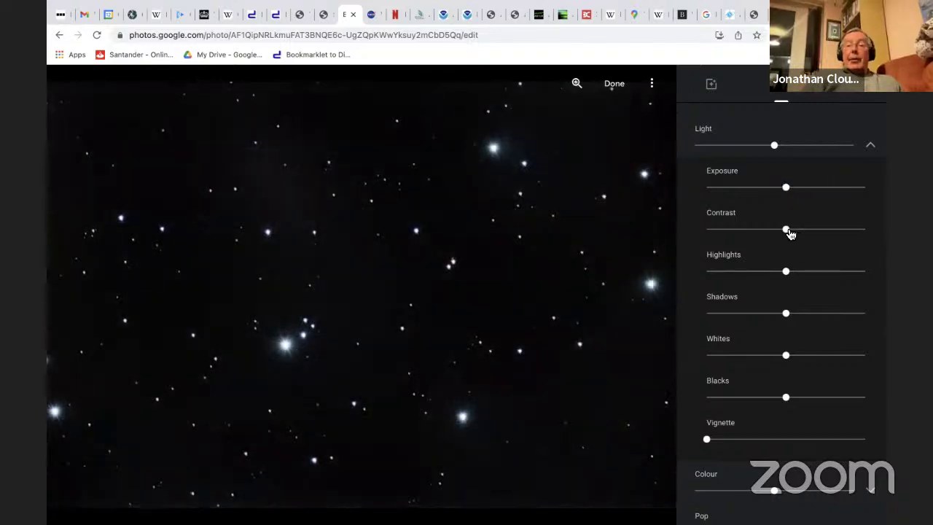
Try slightly more contrast on the star photo, bring it back to about neutral and finish editing
mouse_move(787, 233)
left_mouse_down()
mouse_move(852, 231)
mouse_move(733, 252)
mouse_move(792, 236)
left_mouse_up()
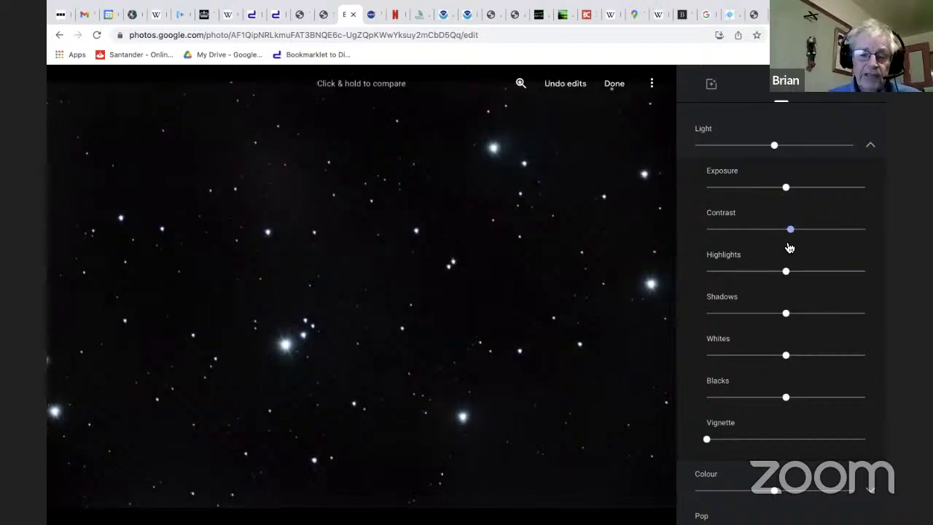
left_click_drag(791, 235, 788, 235)
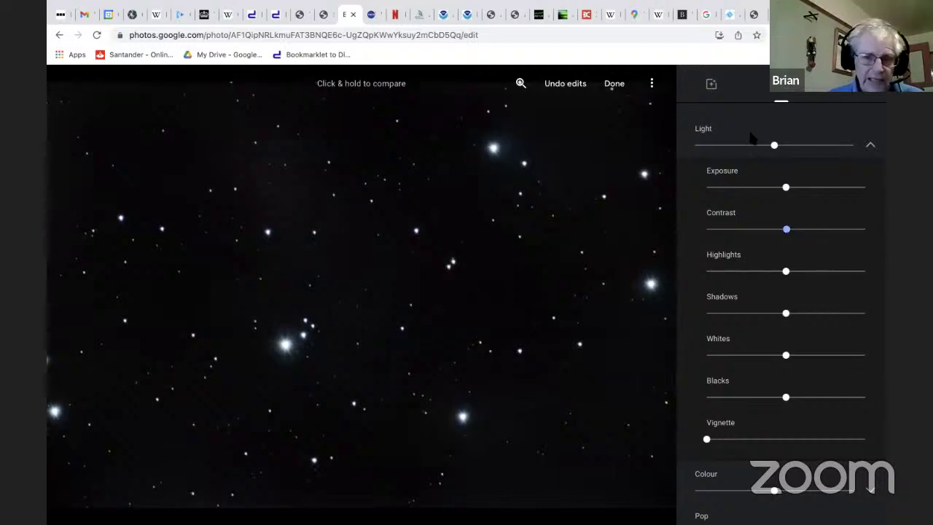
left_click(614, 86)
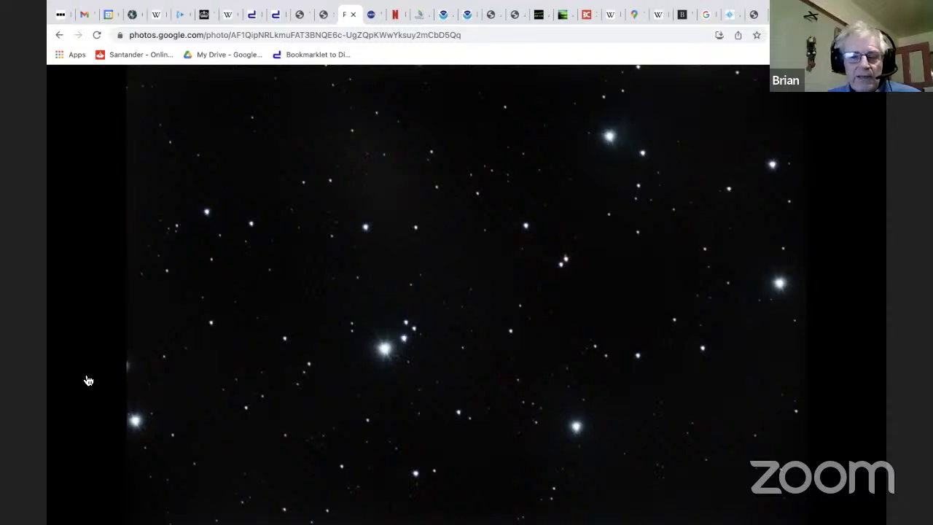
mouse_move(94, 398)
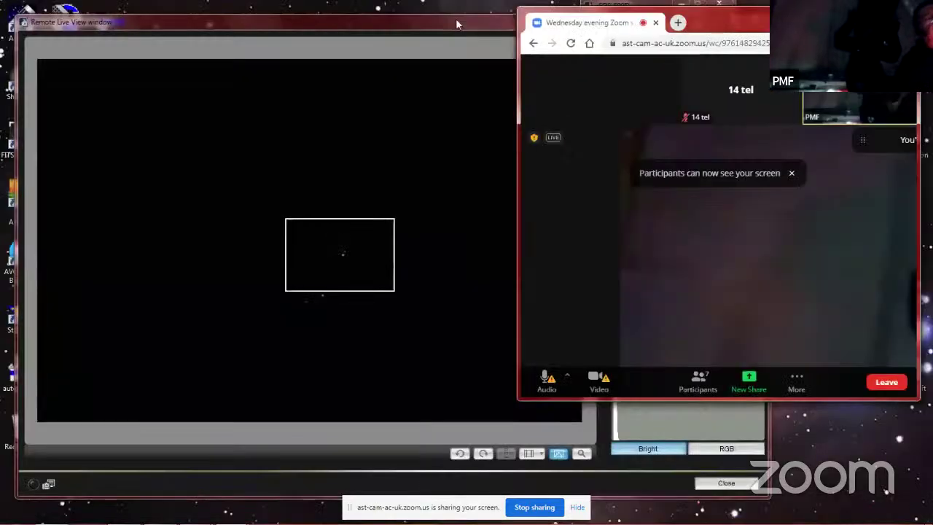
Maximize the Remote Live View window, and set the ISO to 1600 in the EOS 600D camera controls
left_click(457, 24)
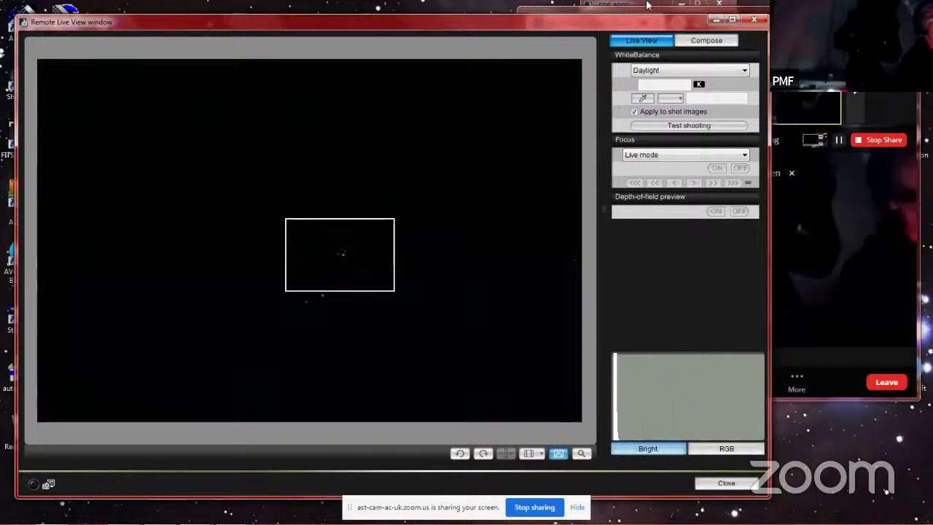
left_click(732, 19)
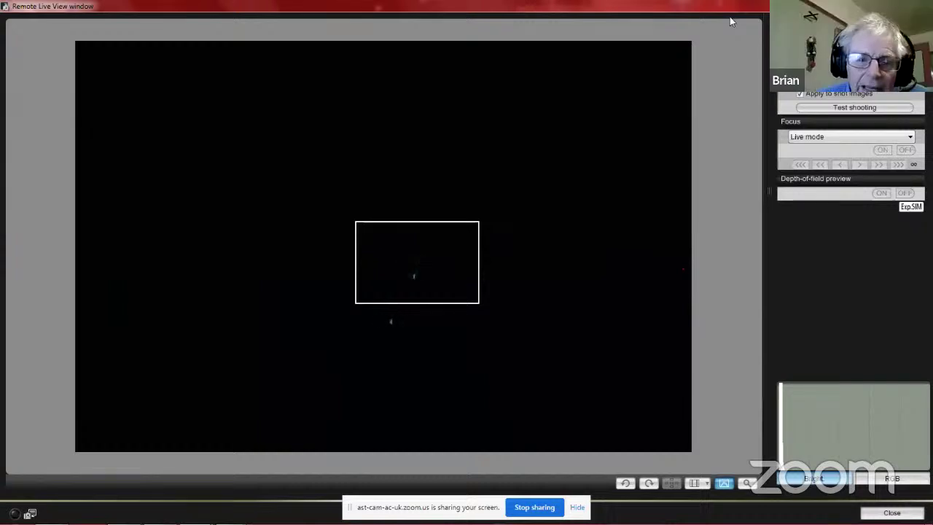
key("alt+Tab")
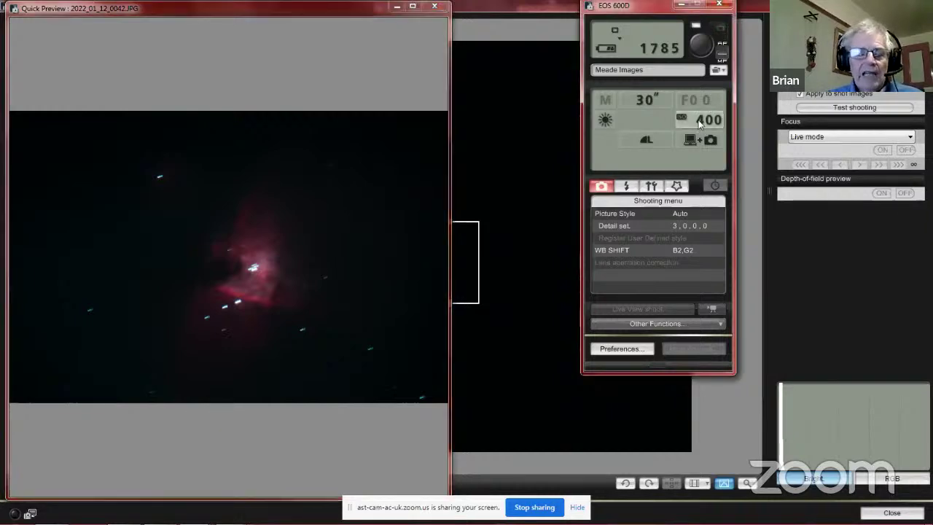
scroll(698, 124, "up", 1)
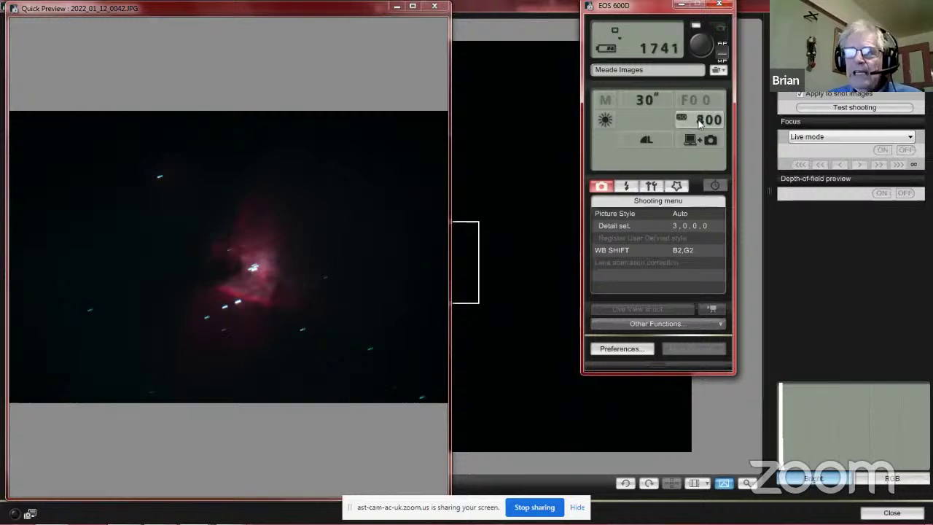
scroll(699, 124, "down", 2)
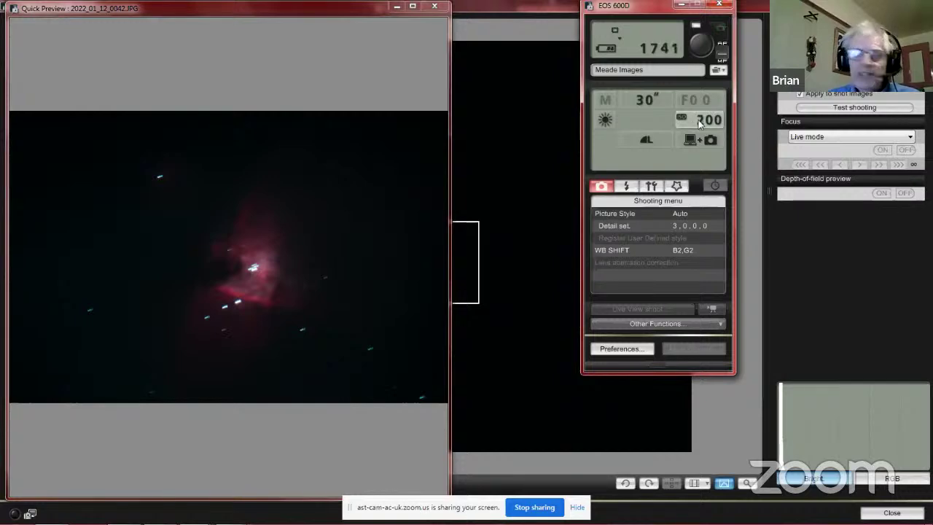
scroll(699, 124, "up", 3)
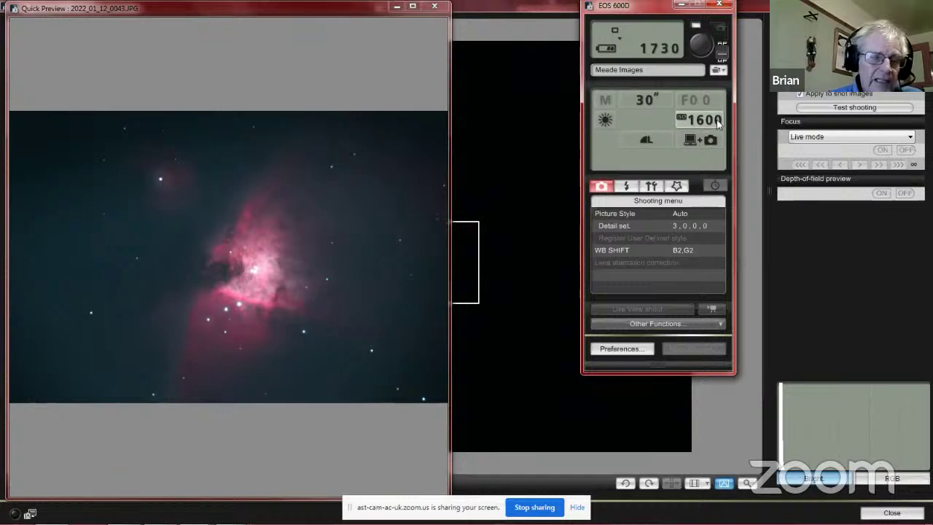
Set the camera's ISO to 3200 and take a 30-second exposure of the nebula
scroll(718, 125, "down", 1)
scroll(718, 125, "up", 3)
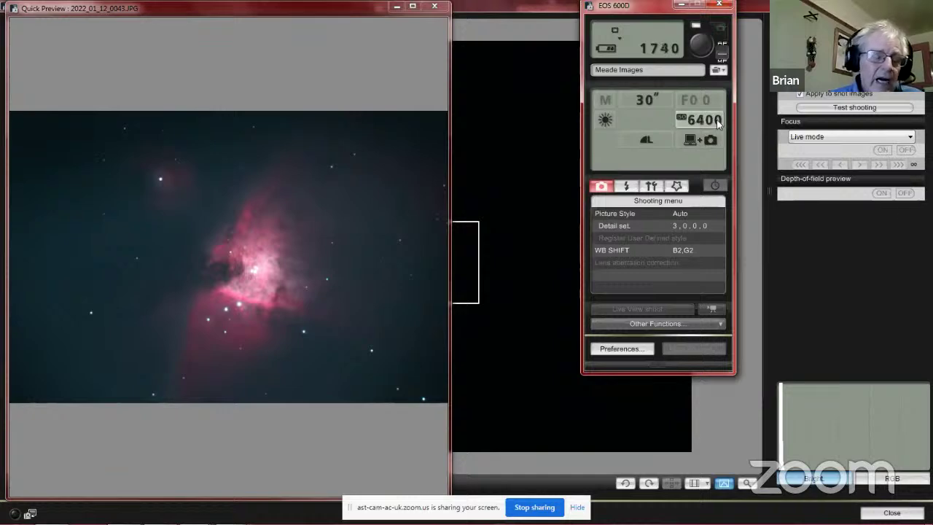
scroll(718, 124, "down", 1)
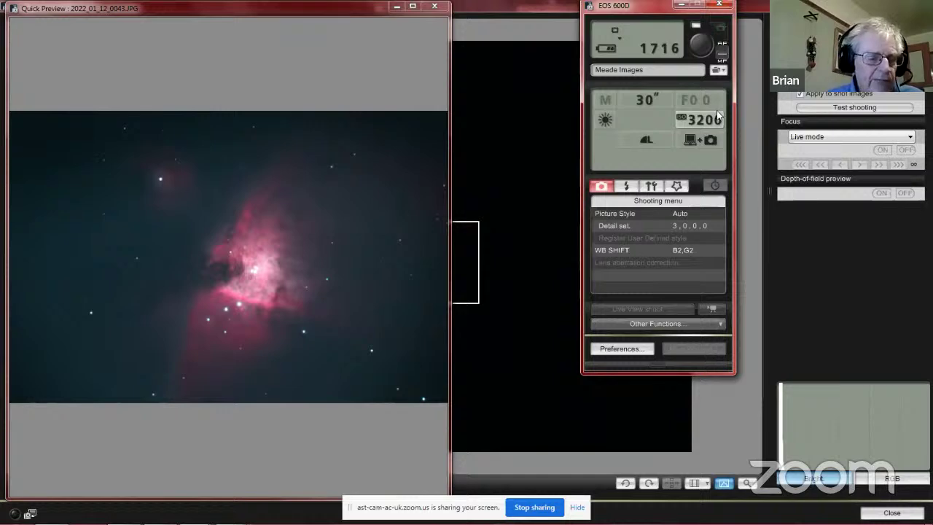
key("space")
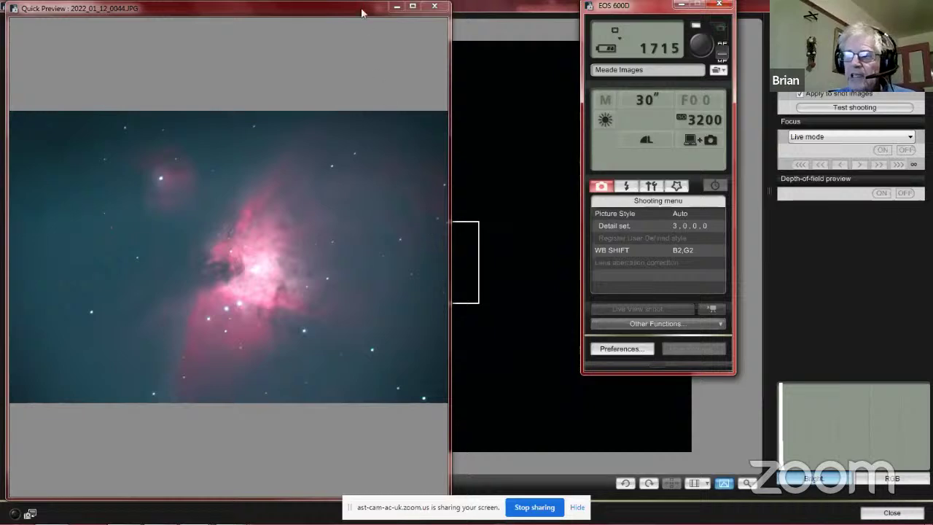
Maximize the Quick Preview of 2022_01_12_0044.JPG to inspect the nebula, and restore the window
left_click_drag(362, 12, 436, 11)
double_click(436, 10)
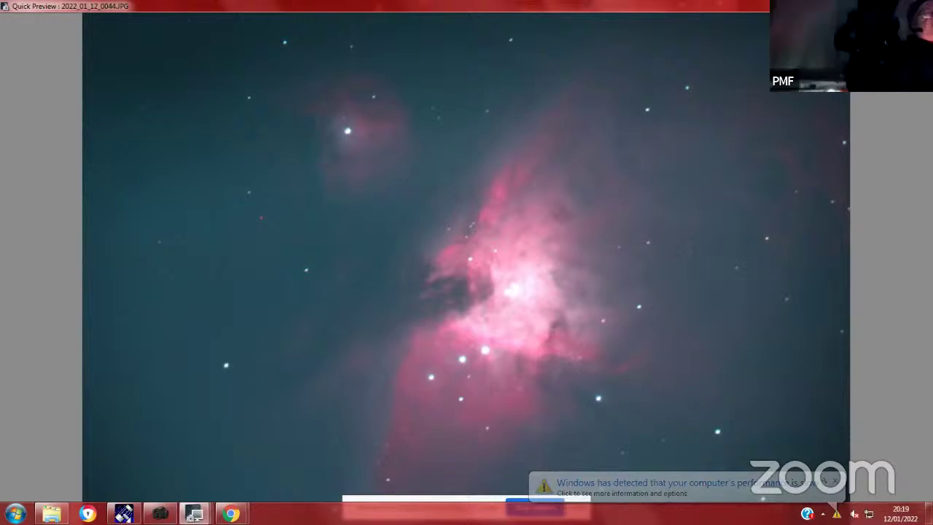
key("super+Down")
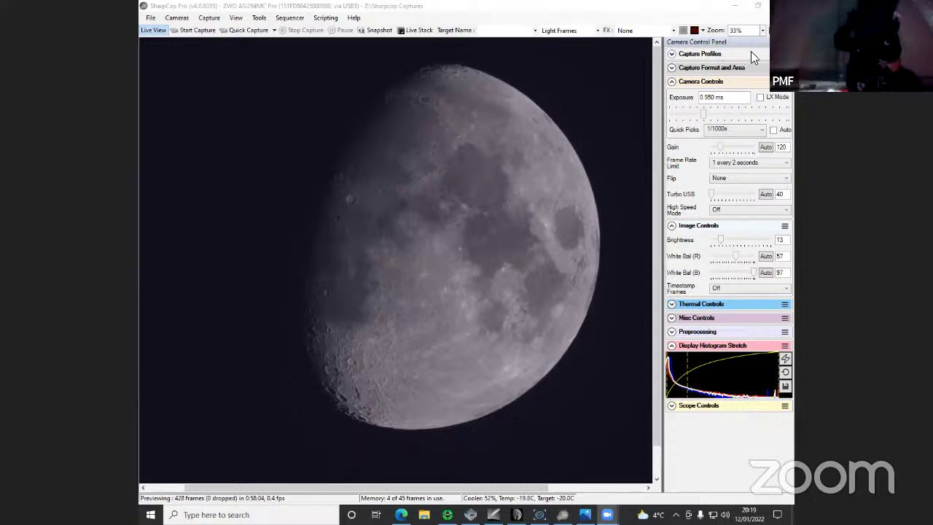
Set the live Moon view's zoom to 100% and examine the northern part of the terminator
left_click(763, 32)
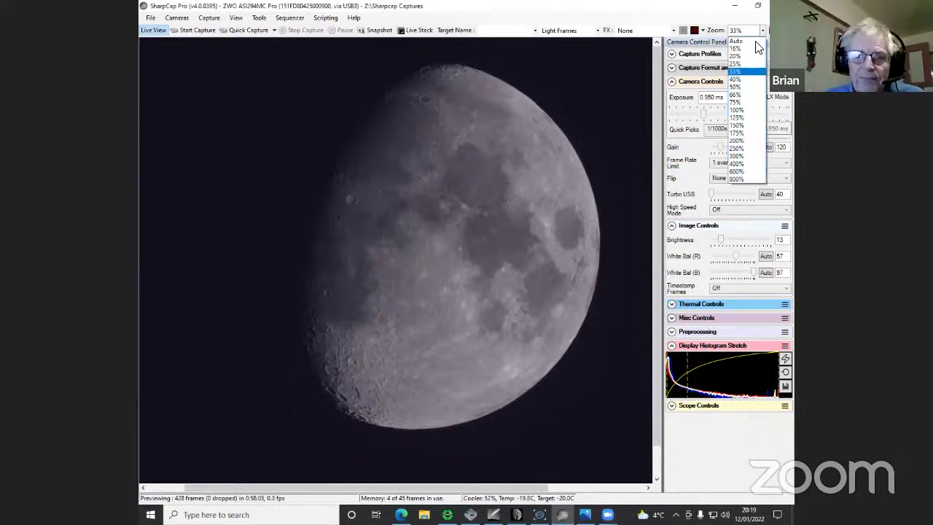
left_click(747, 116)
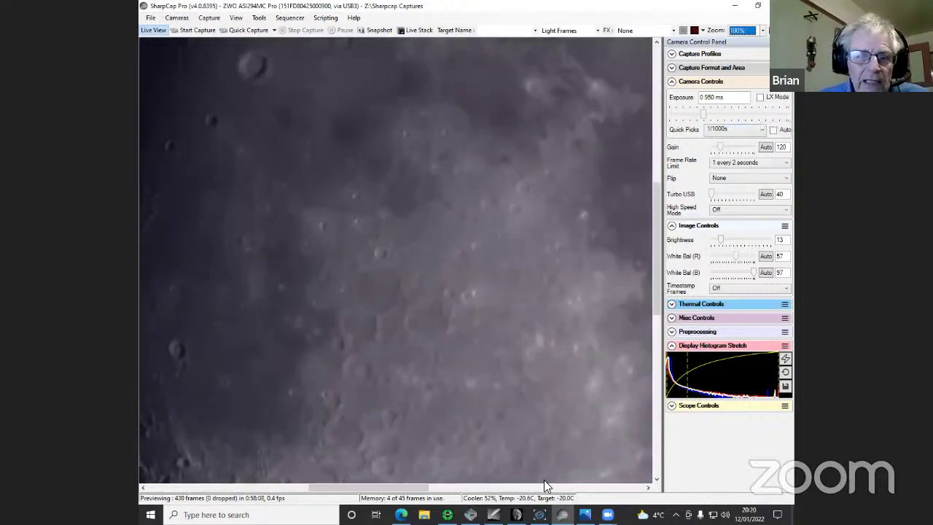
left_click_drag(421, 496, 366, 498)
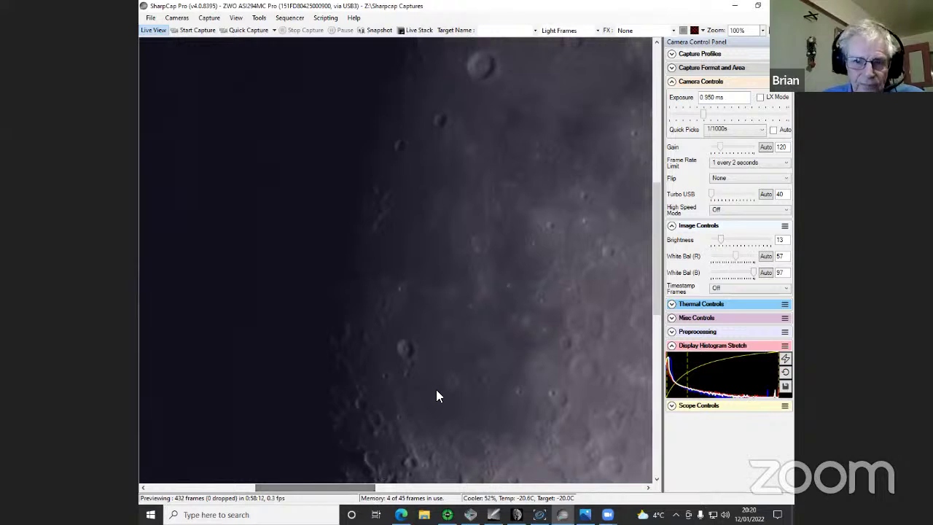
left_click_drag(654, 208, 661, 129)
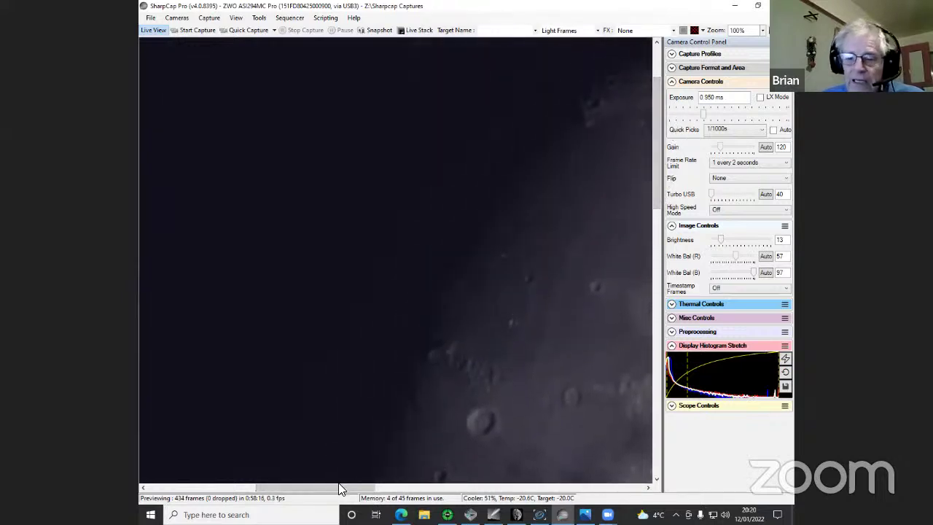
left_click_drag(340, 487, 392, 485)
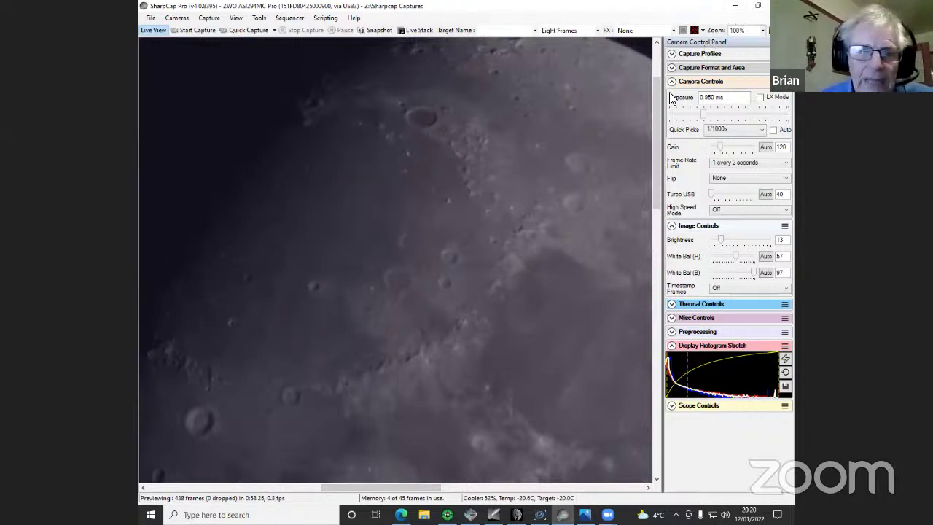
Minimize the SharpCap window, restore it, and shift the 100% Moon view slightly towards the northern limb
left_click(735, 5)
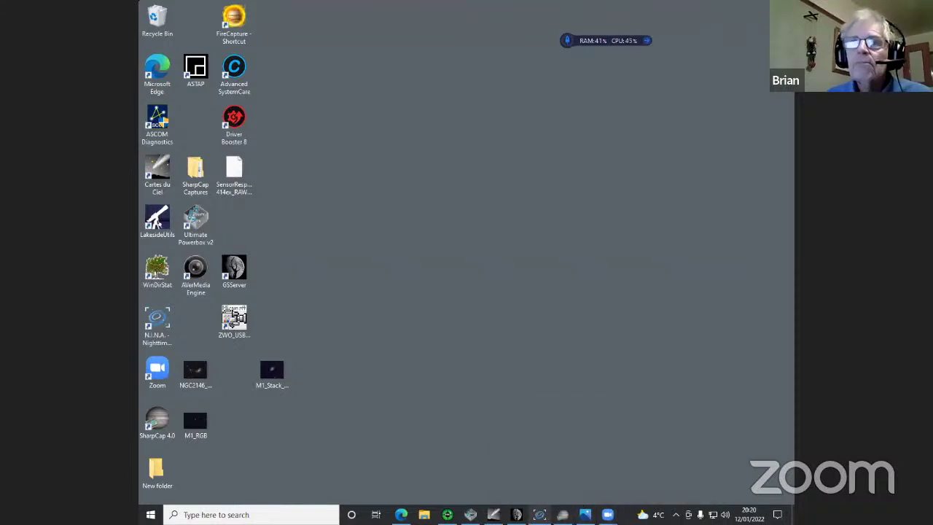
left_click(563, 514)
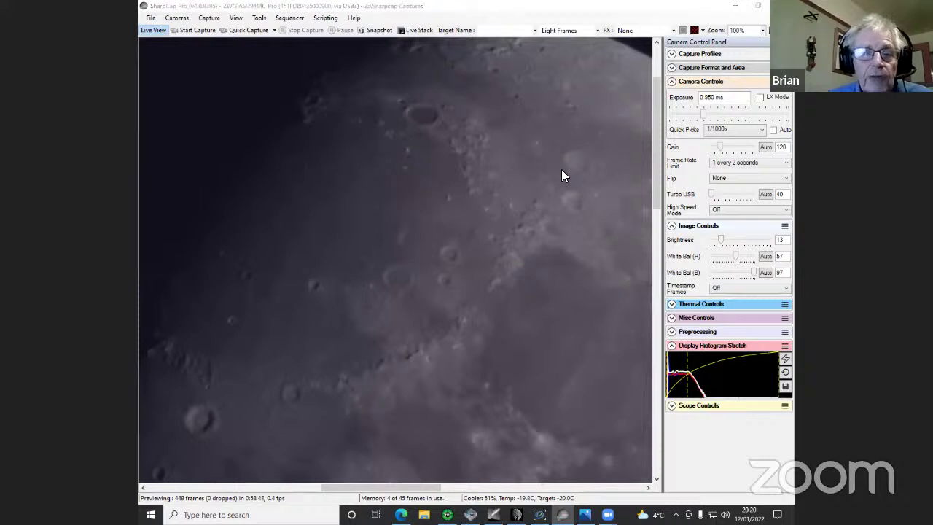
left_click(658, 168)
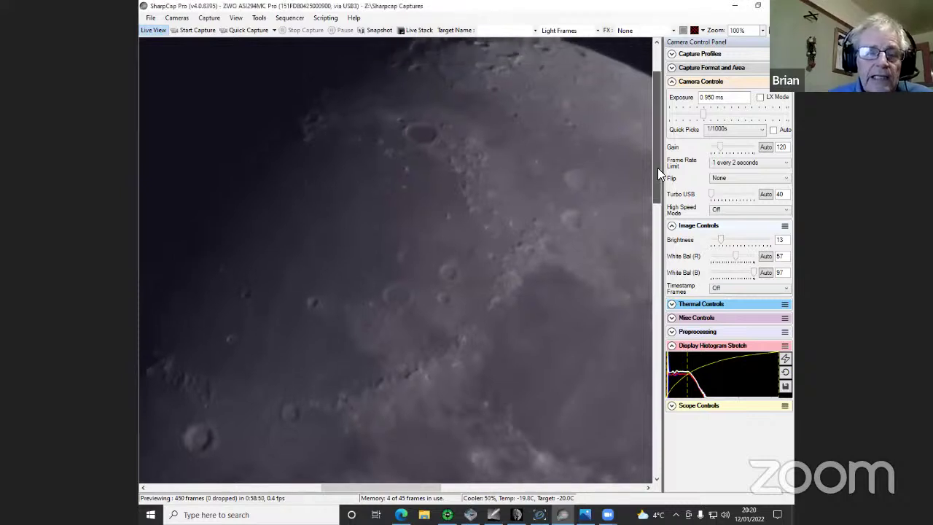
mouse_move(657, 168)
left_mouse_down()
mouse_move(654, 198)
mouse_move(657, 168)
left_mouse_up()
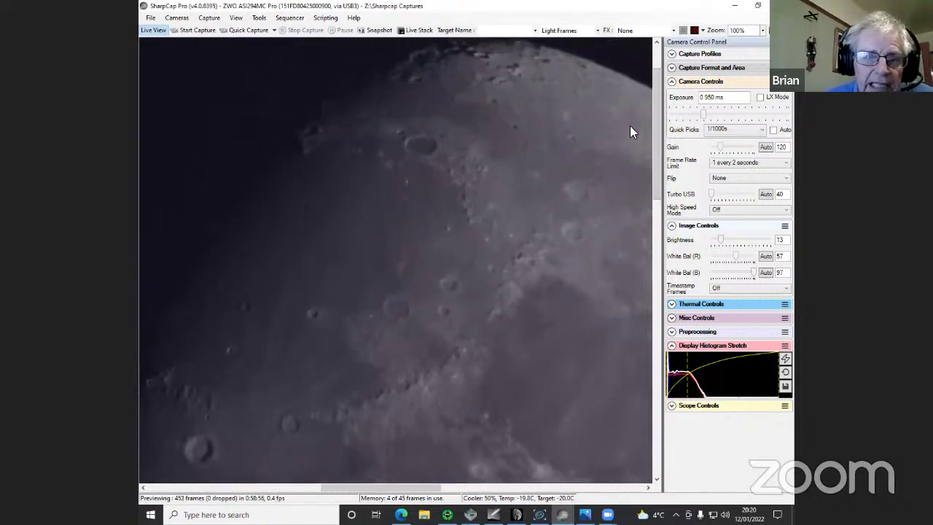
Set the live view's zoom to 150% and examine the dark-floored northern crater and the mountain ranges south of it
left_click(762, 30)
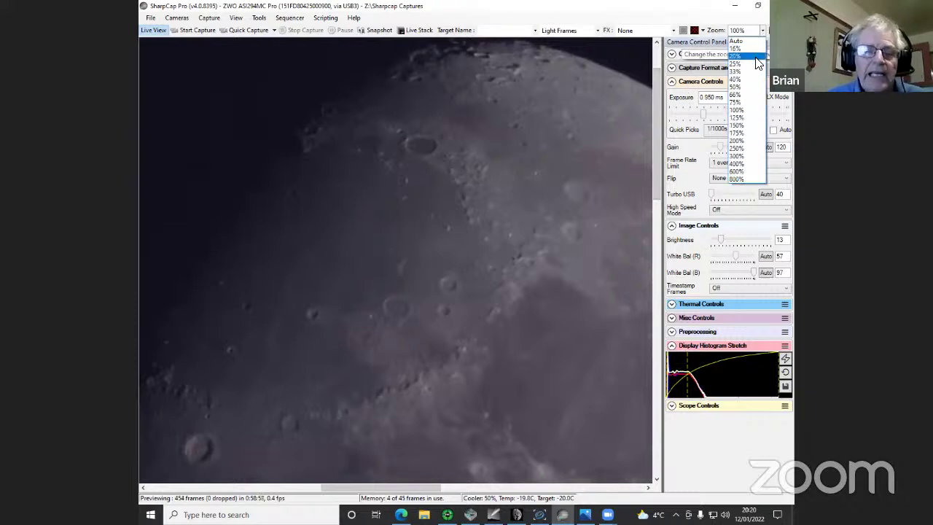
left_click(738, 126)
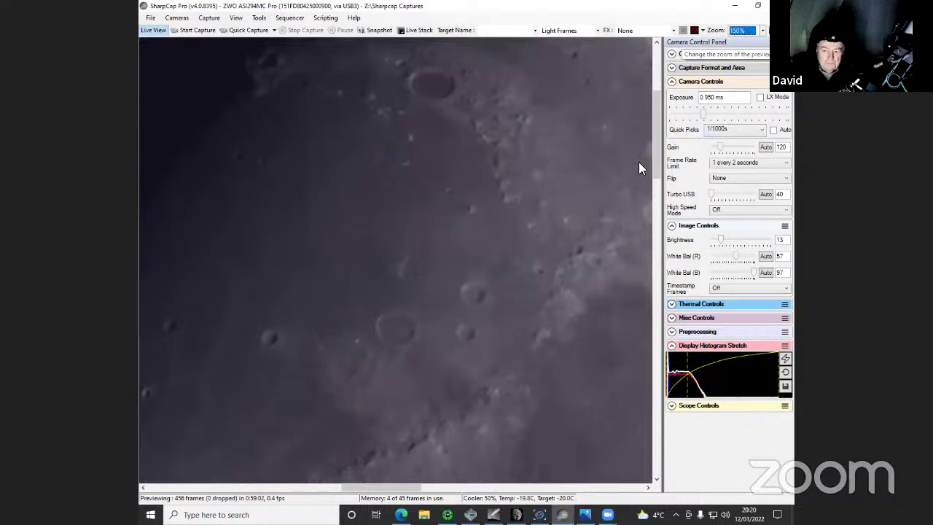
left_click_drag(659, 151, 659, 137)
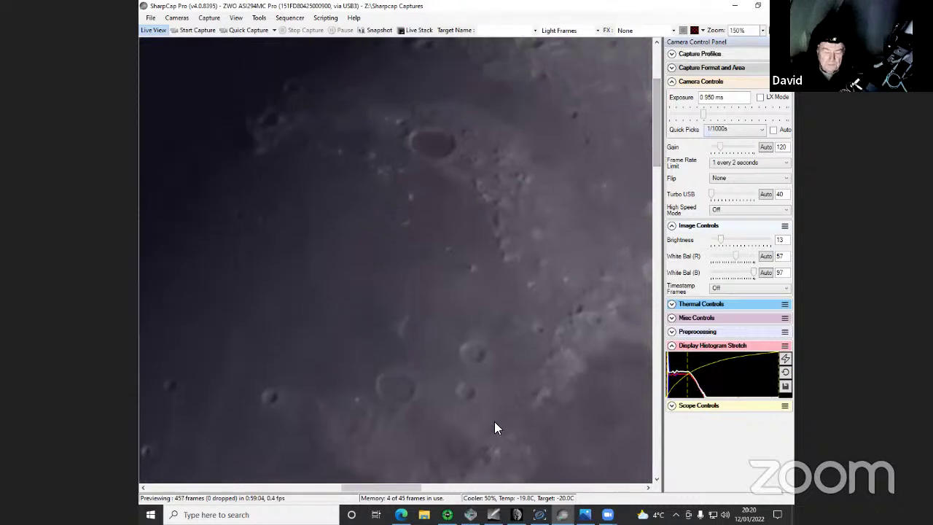
left_click_drag(417, 488, 428, 489)
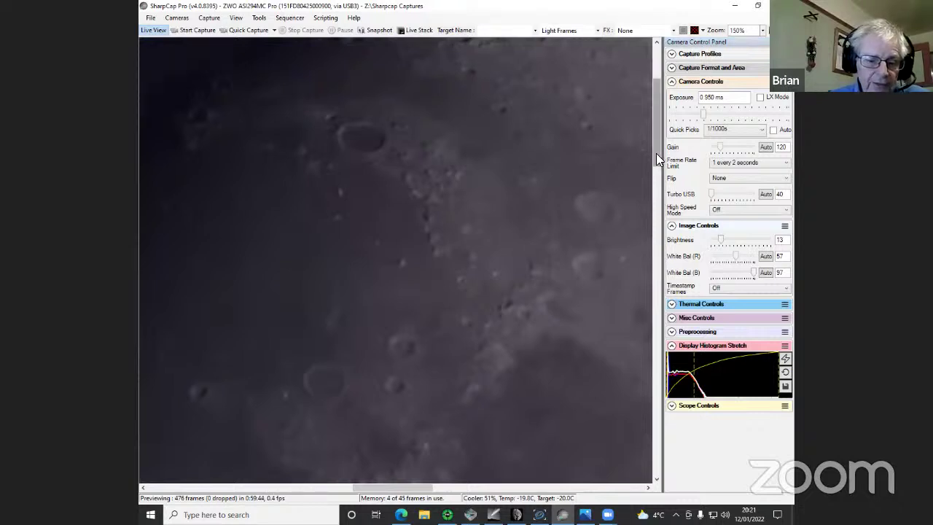
left_click_drag(656, 153, 656, 196)
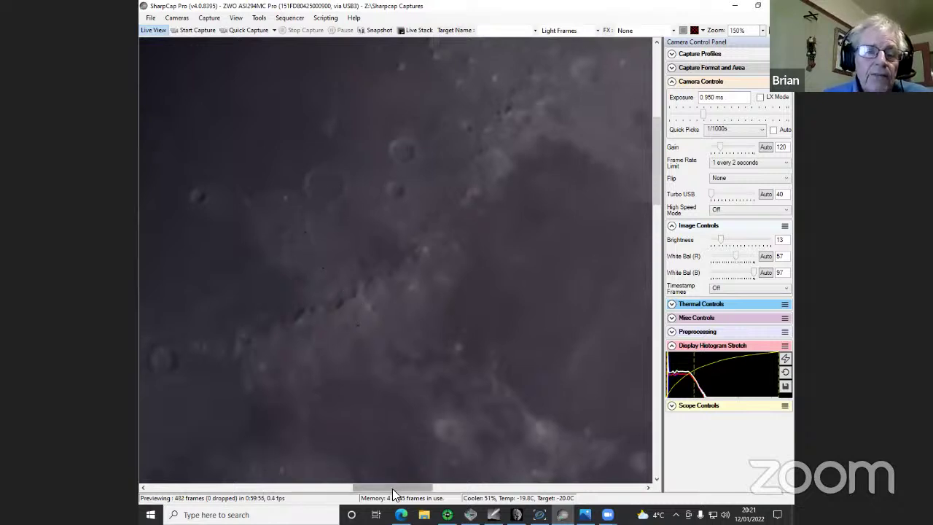
left_click_drag(395, 489, 385, 493)
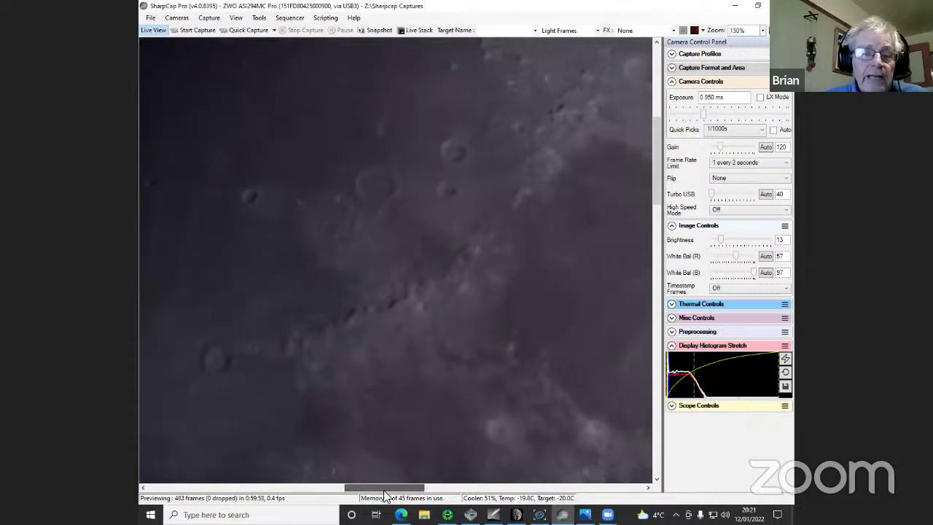
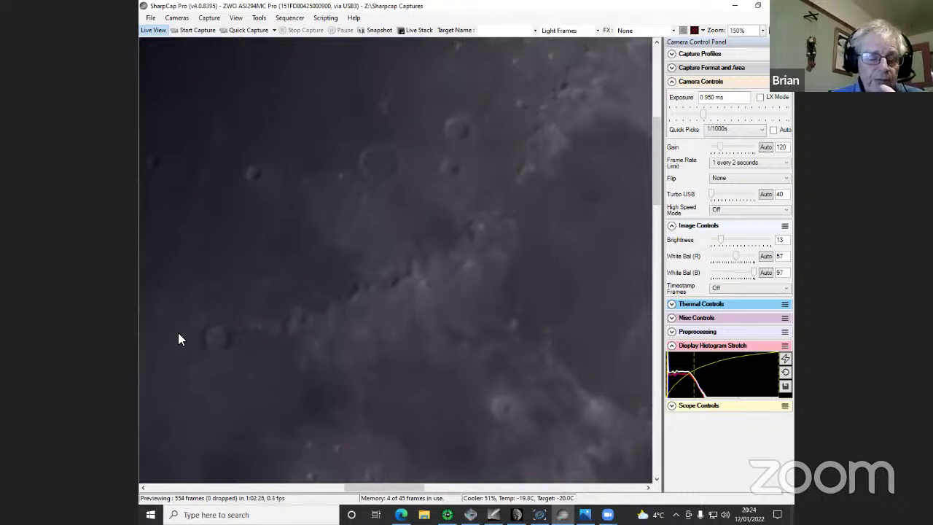
Examine the craters along the Moon's terminator at 150%, from the northern mountain arc down to the southern limb
left_click_drag(357, 484, 338, 498)
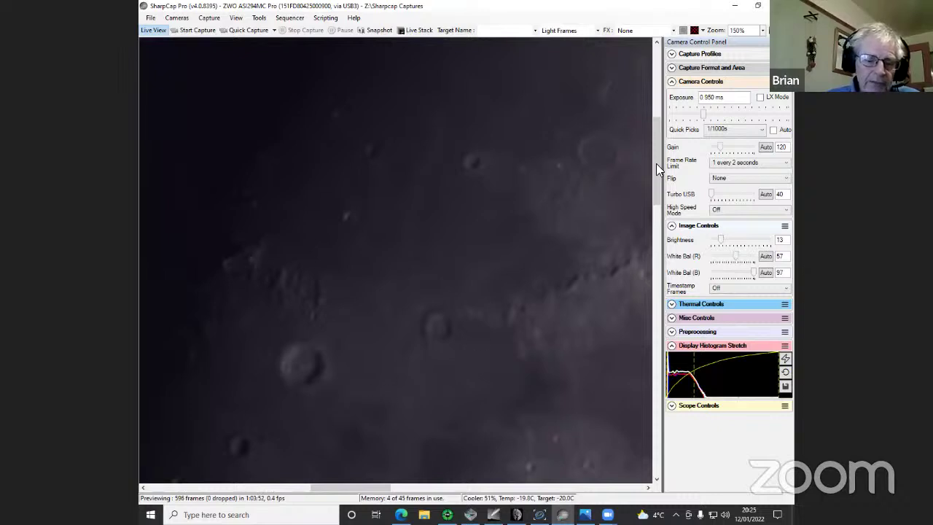
left_click_drag(656, 163, 652, 221)
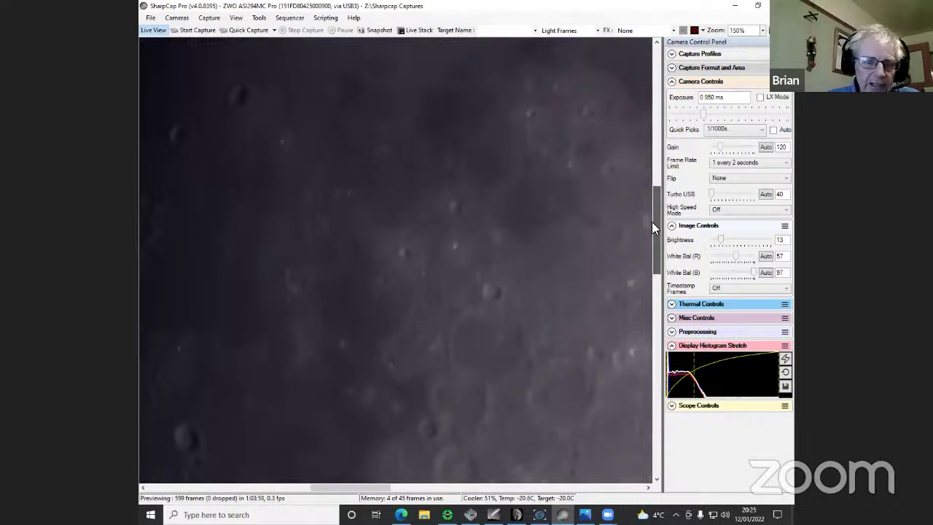
left_click_drag(652, 222, 655, 210)
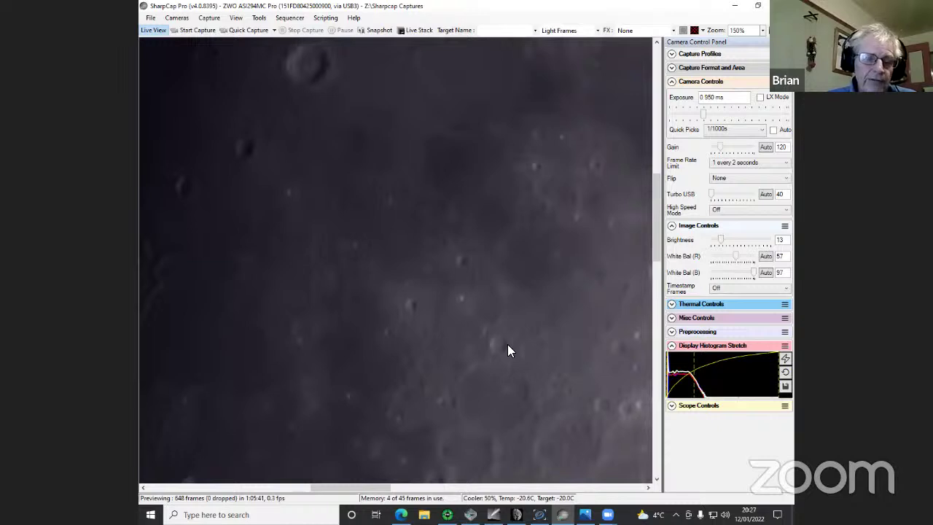
left_click_drag(381, 489, 360, 492)
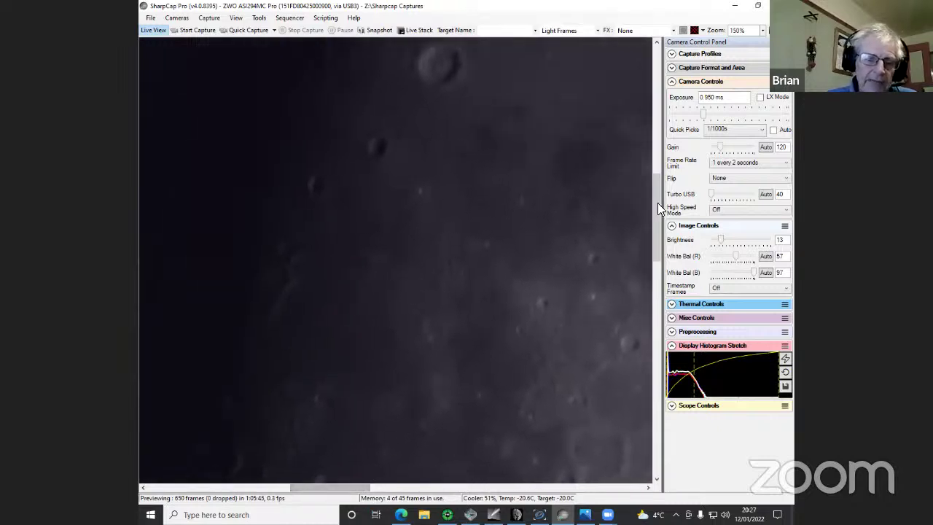
left_click_drag(659, 201, 641, 326)
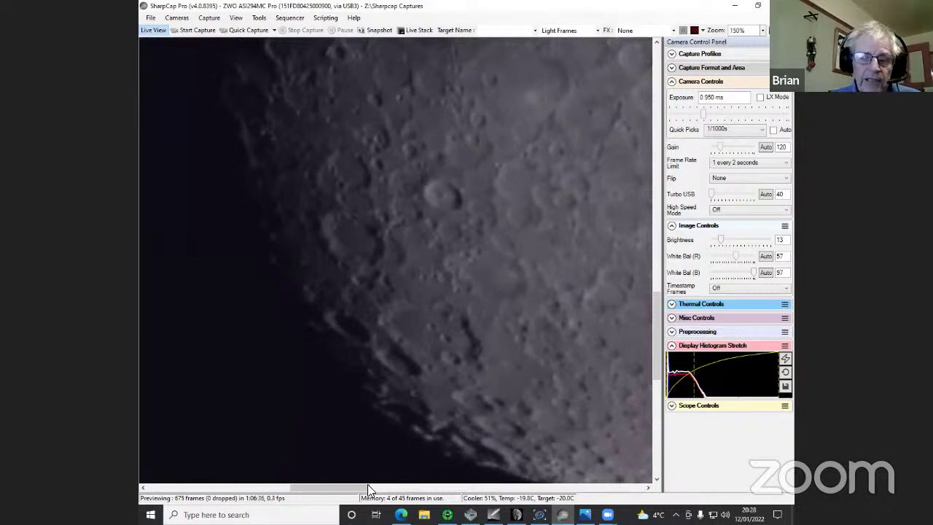
left_click_drag(368, 488, 393, 489)
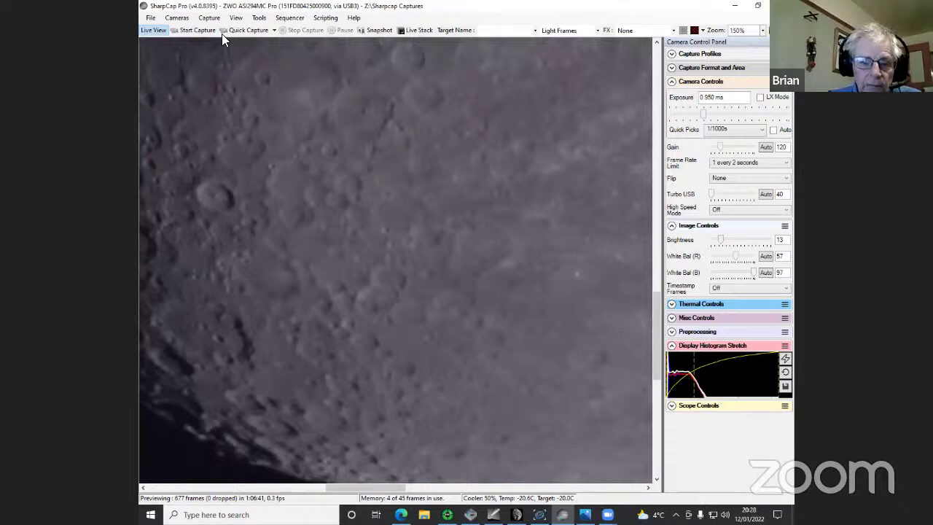
left_click_drag(382, 488, 343, 493)
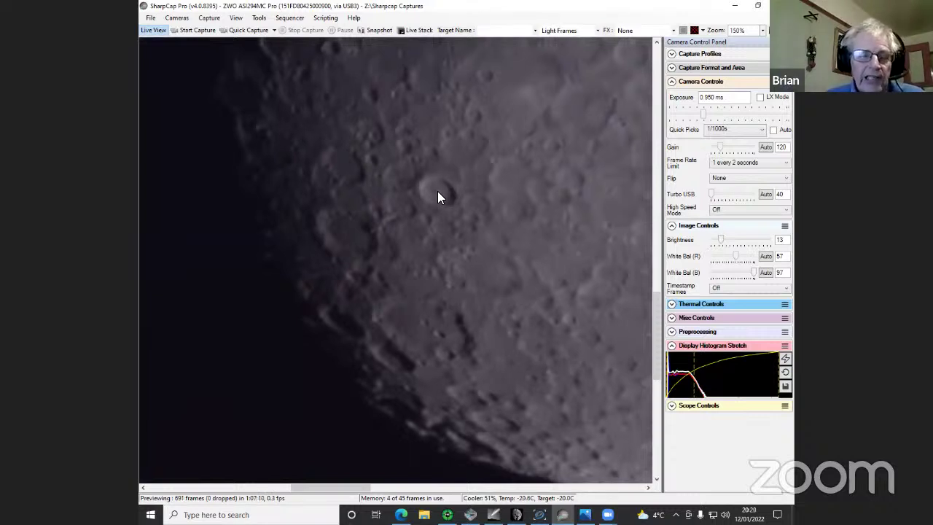
Set the live view's zoom to 100% and centre the cratered southern limb in the view
left_click(763, 30)
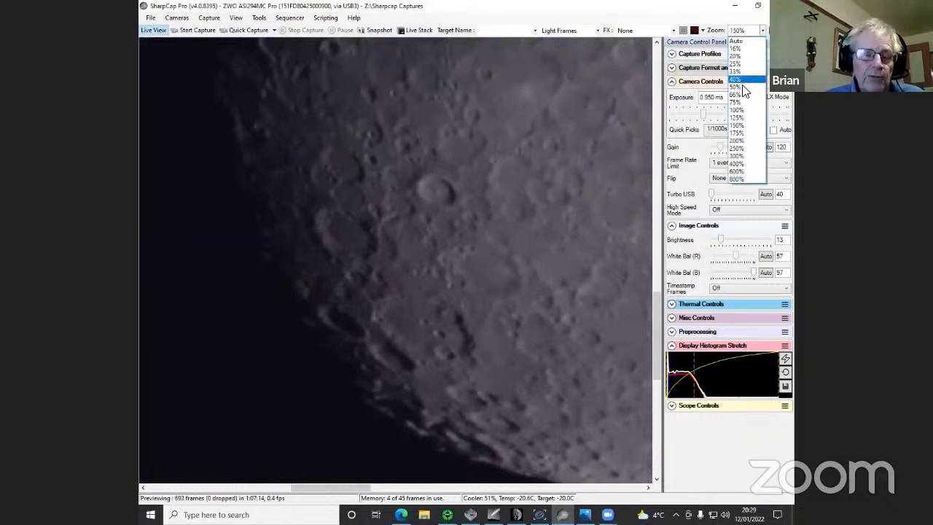
left_click(738, 110)
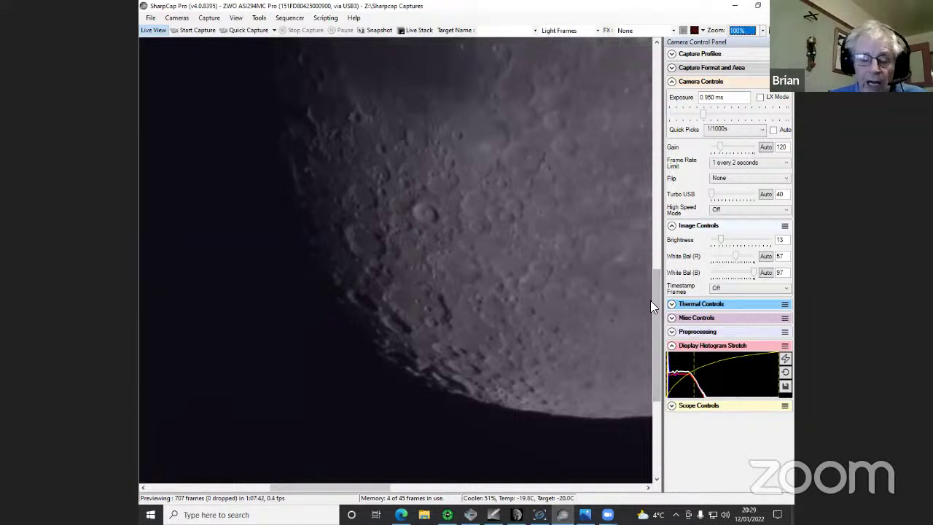
left_click_drag(657, 304, 651, 321)
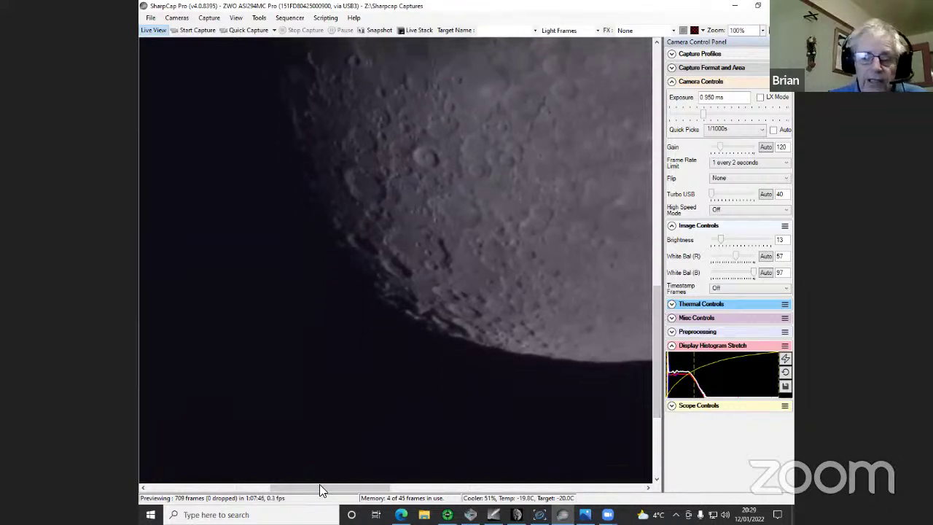
left_click_drag(321, 495, 306, 487)
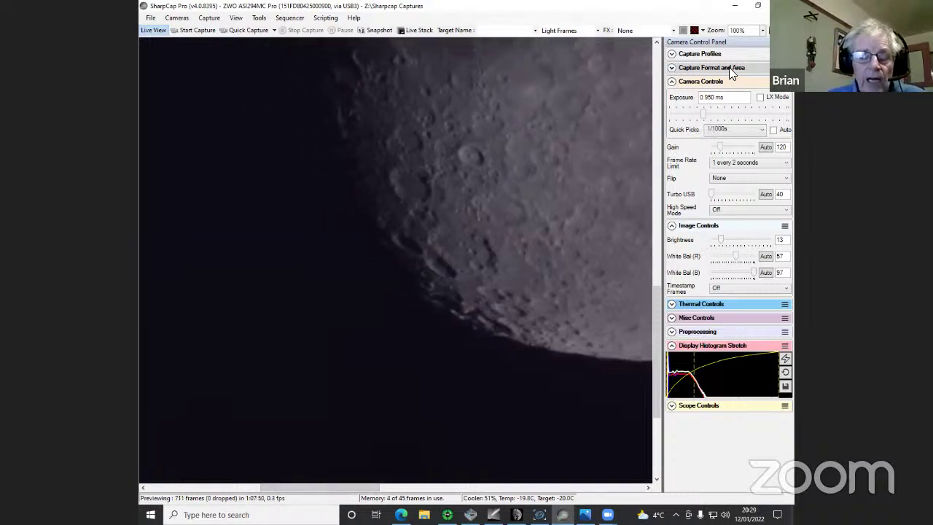
Set the live view's zoom back to 150% to inspect the craters near the southern limb
left_click(762, 32)
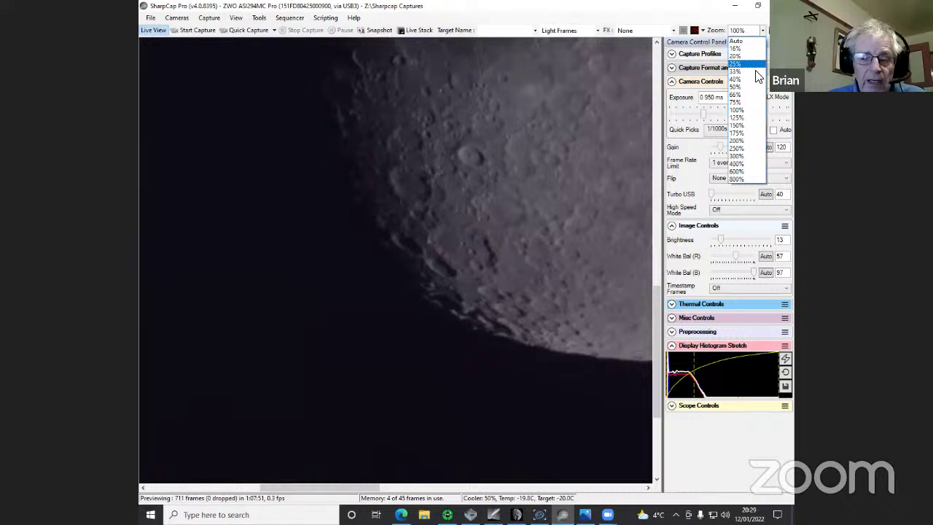
left_click(750, 129)
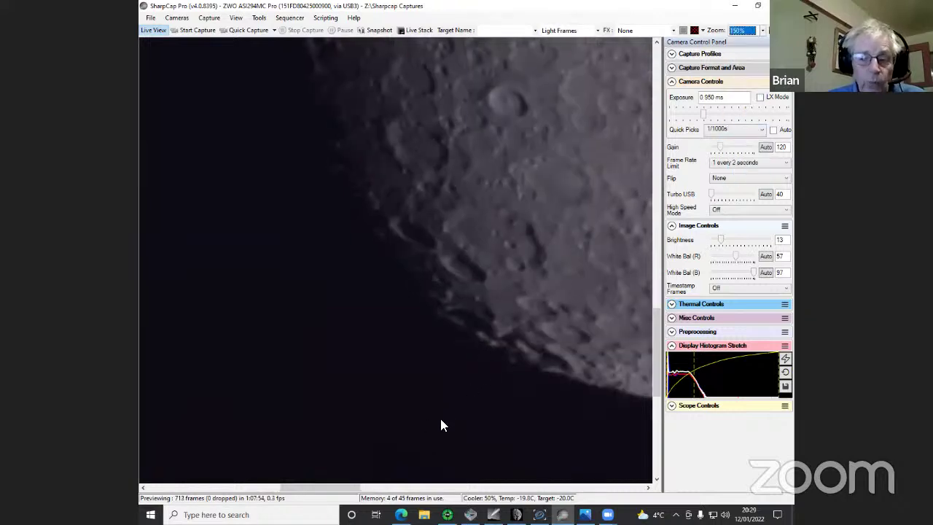
mouse_move(343, 489)
left_mouse_down()
mouse_move(390, 487)
mouse_move(355, 486)
left_mouse_up()
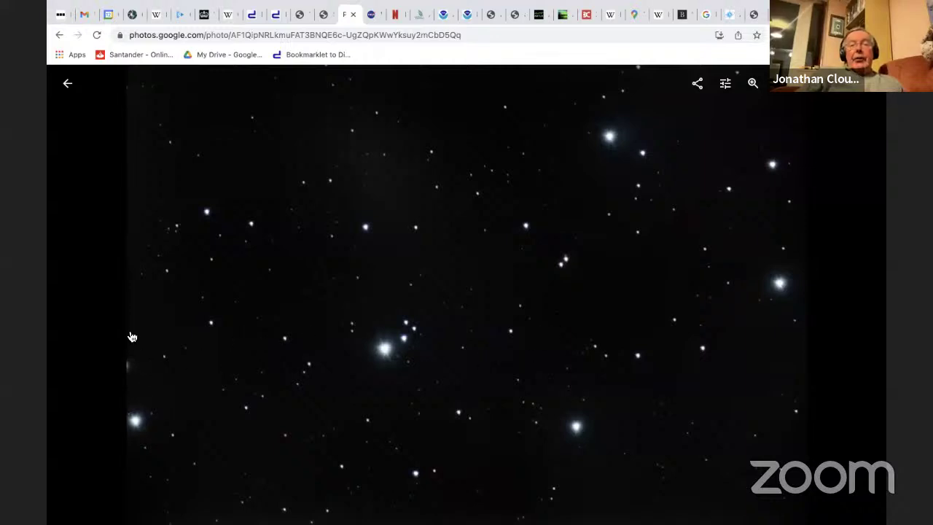
Go from the star photo to the Moon photo in Google Photos, magnify it, return to the full view and zoom in again
left_click(80, 297)
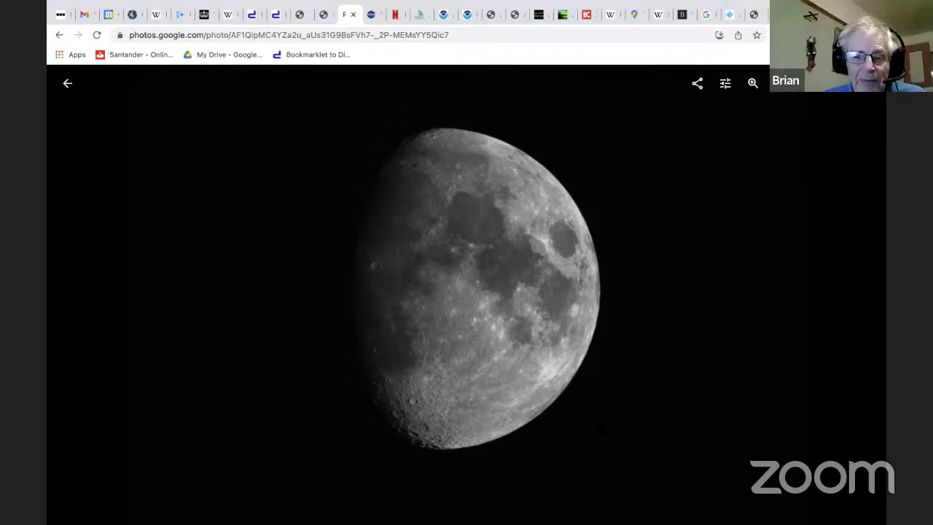
left_click(754, 84)
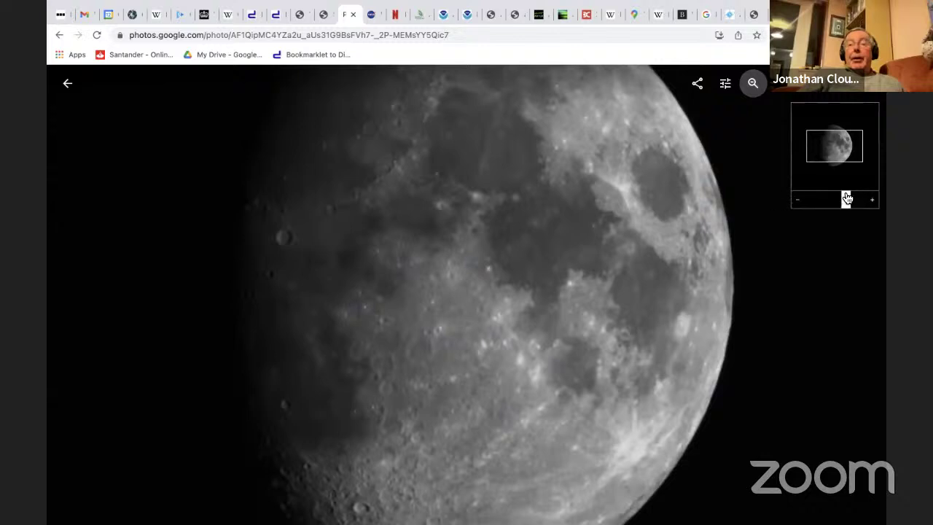
left_click(876, 199)
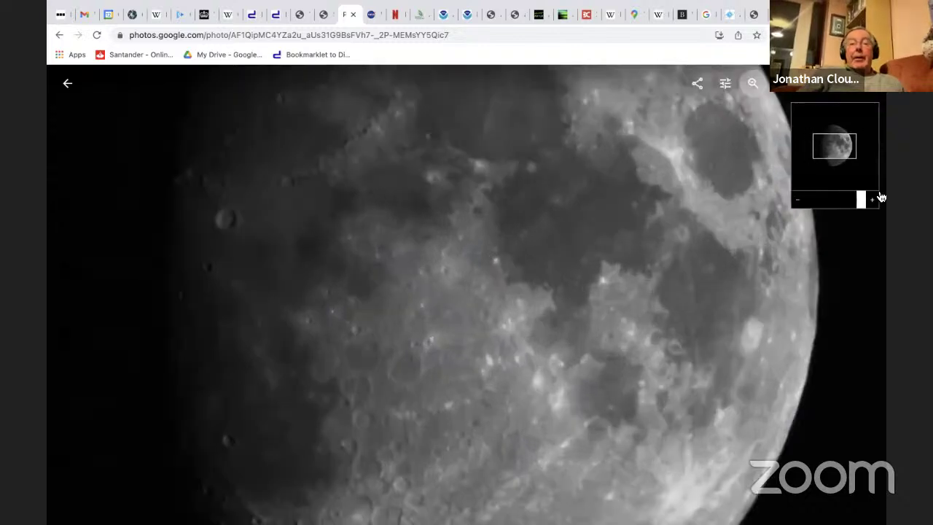
left_click(711, 292)
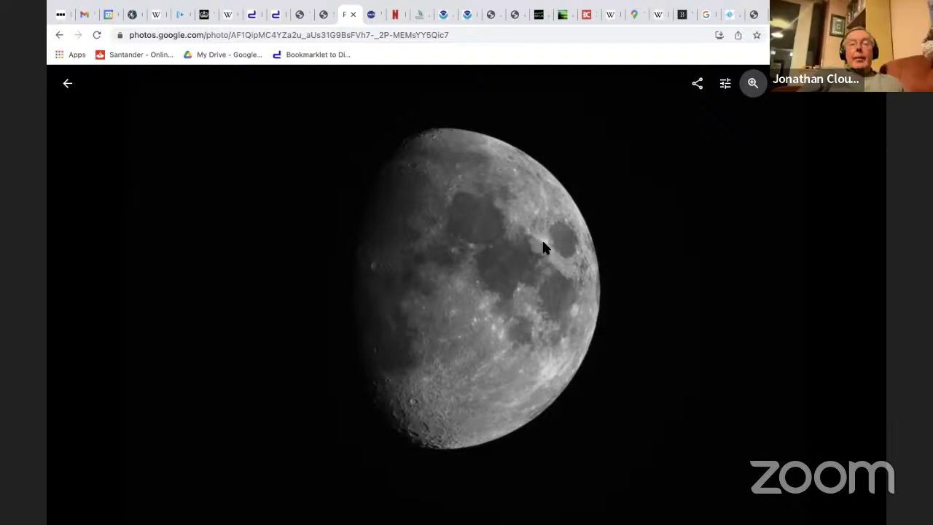
left_click(753, 85)
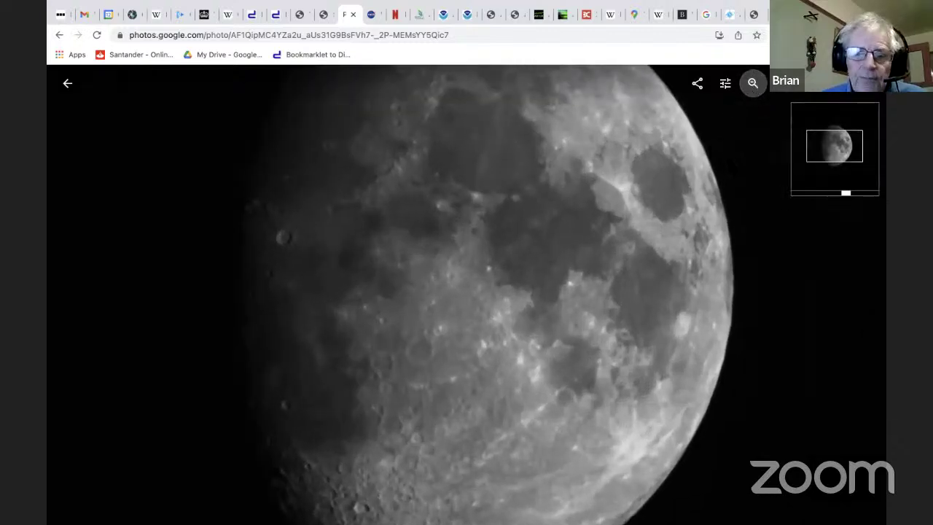